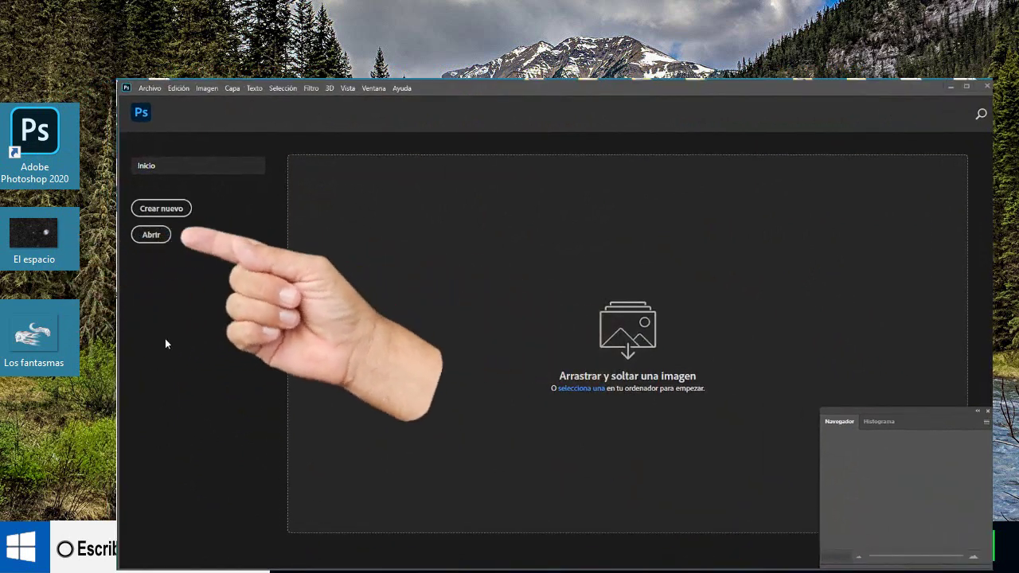
Open El espacio.png and Los fantasmas.png together and bring the ghosts image to the front
click(151, 234)
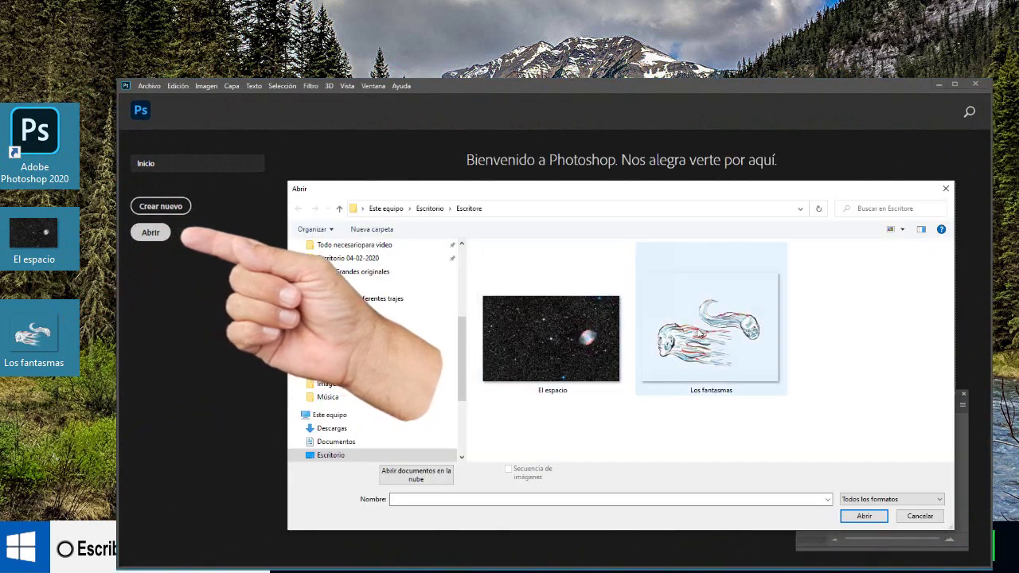
drag(820, 402, 483, 269)
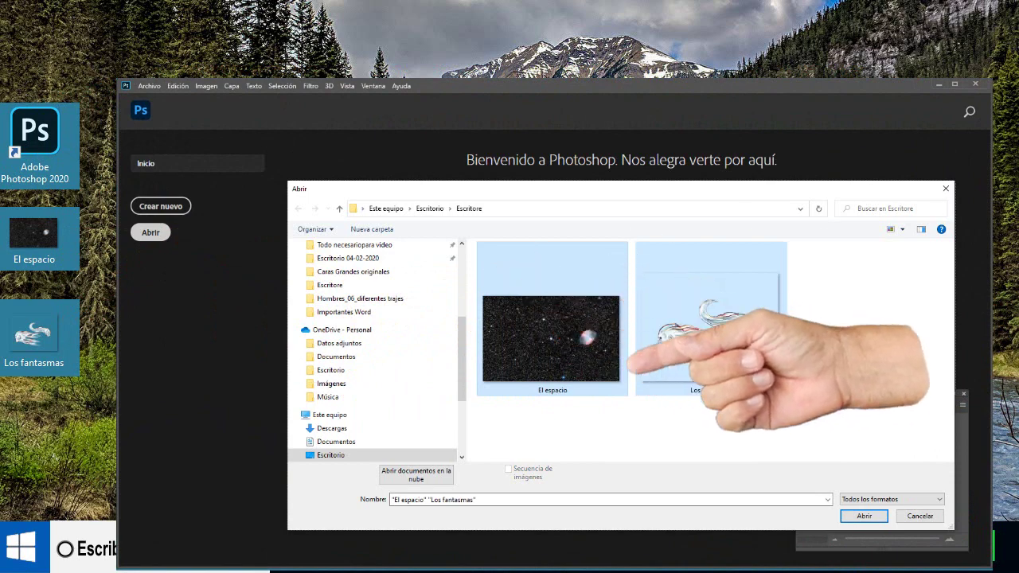
click(864, 517)
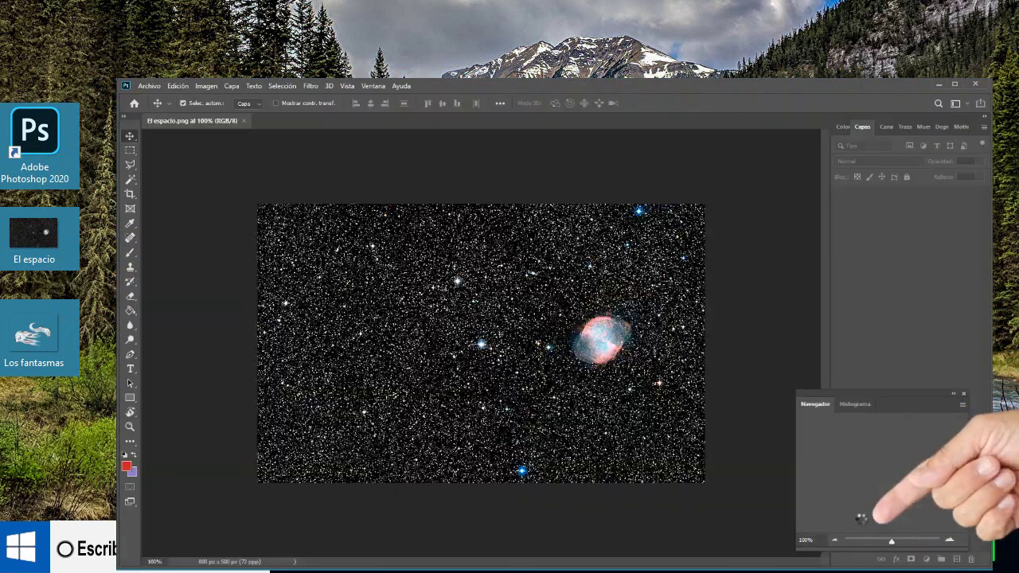
click(188, 123)
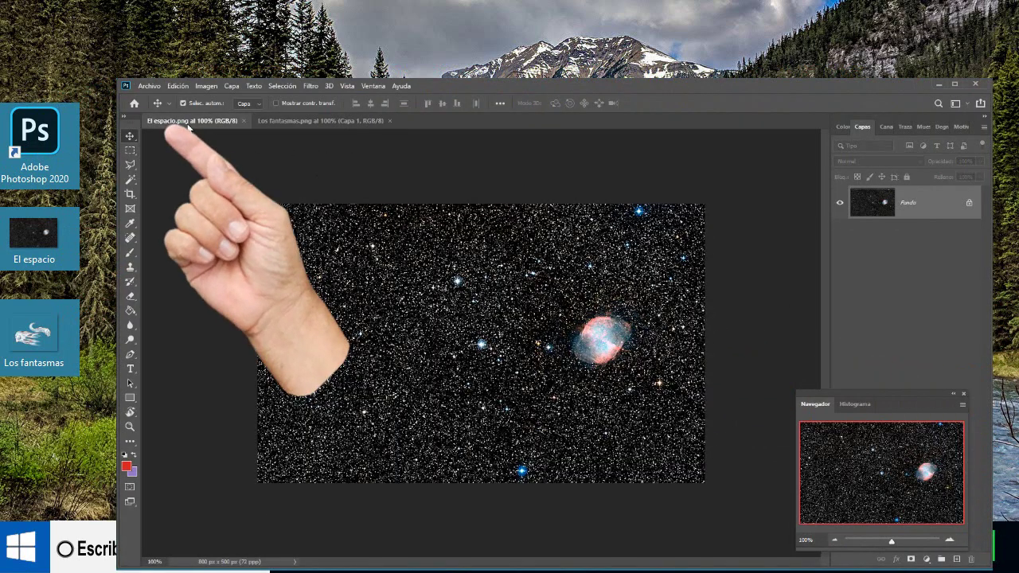
click(317, 120)
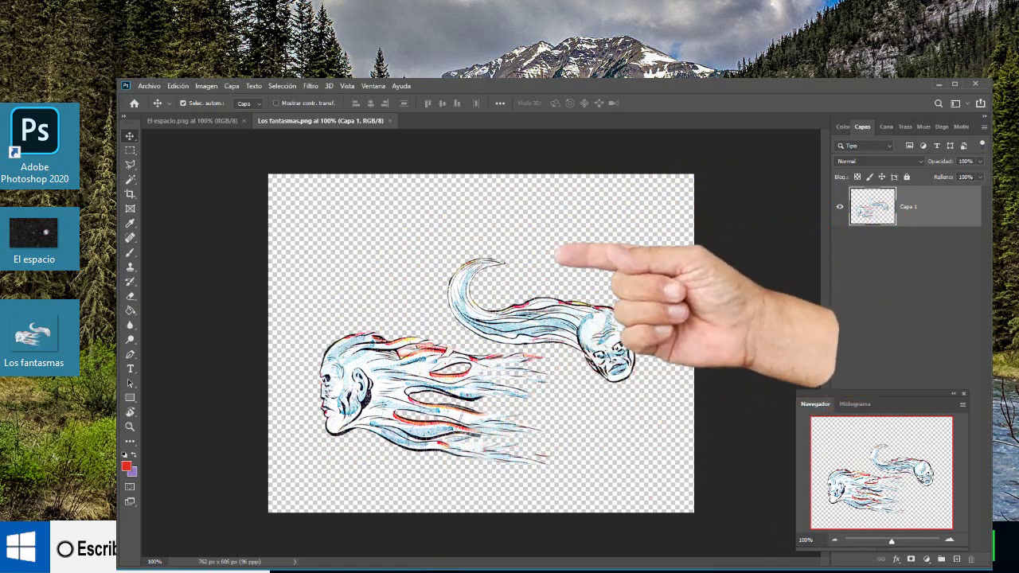
Select both ghosts with a rectangular marquee and copy them
click(130, 151)
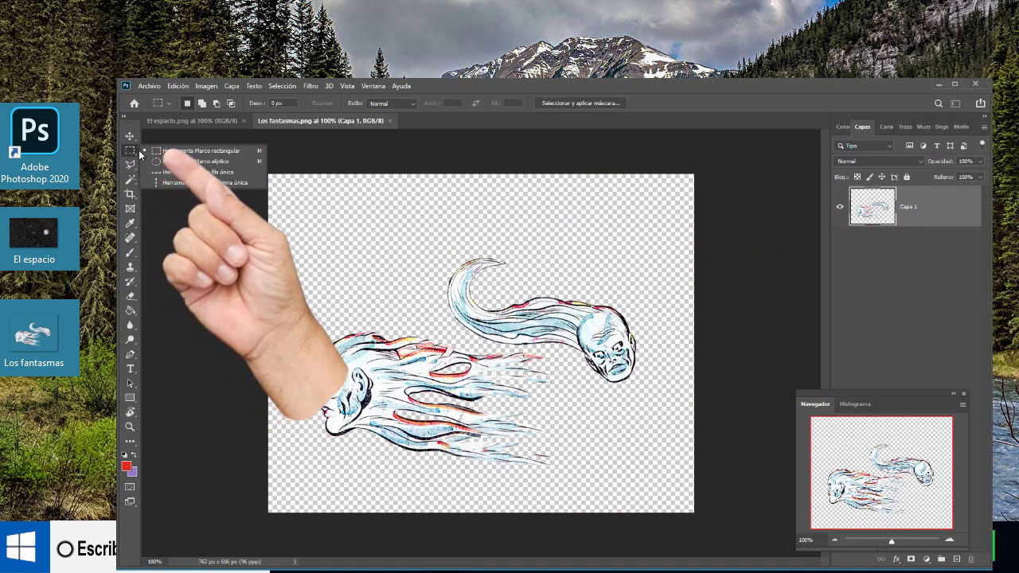
click(191, 151)
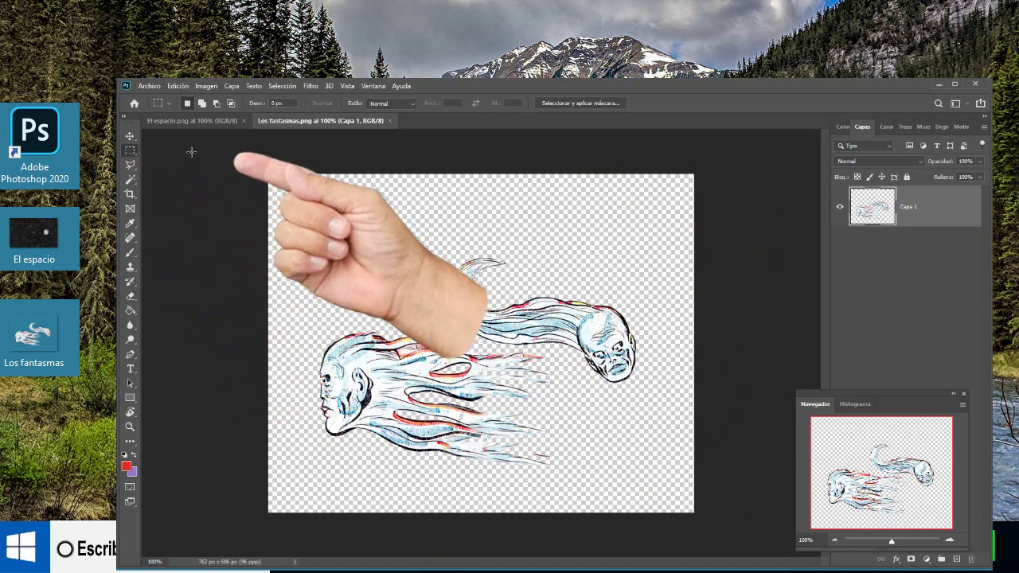
mouse_move(319, 235)
mouse_down()
mouse_move(341, 414)
mouse_move(647, 476)
mouse_up()
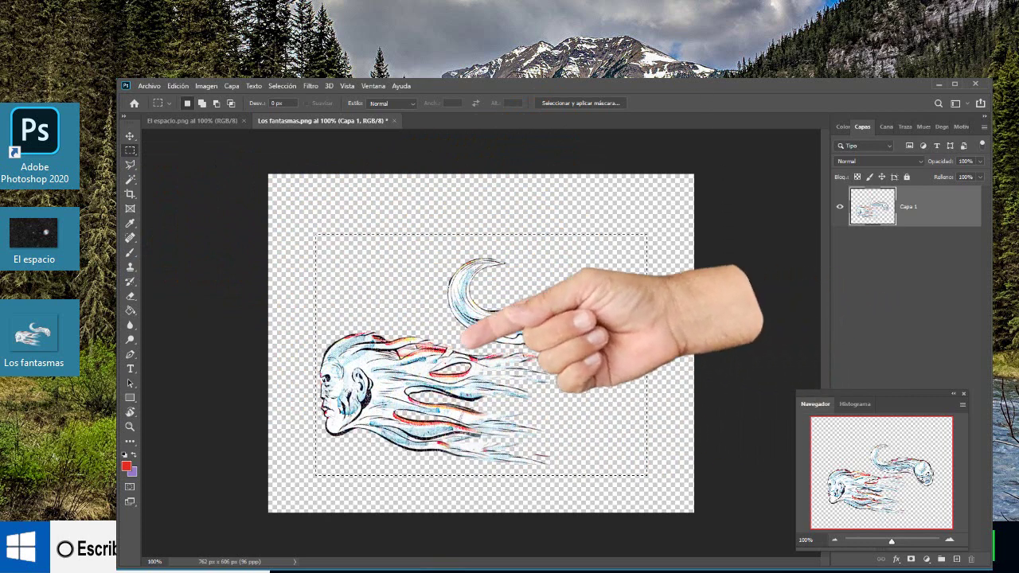
click(177, 86)
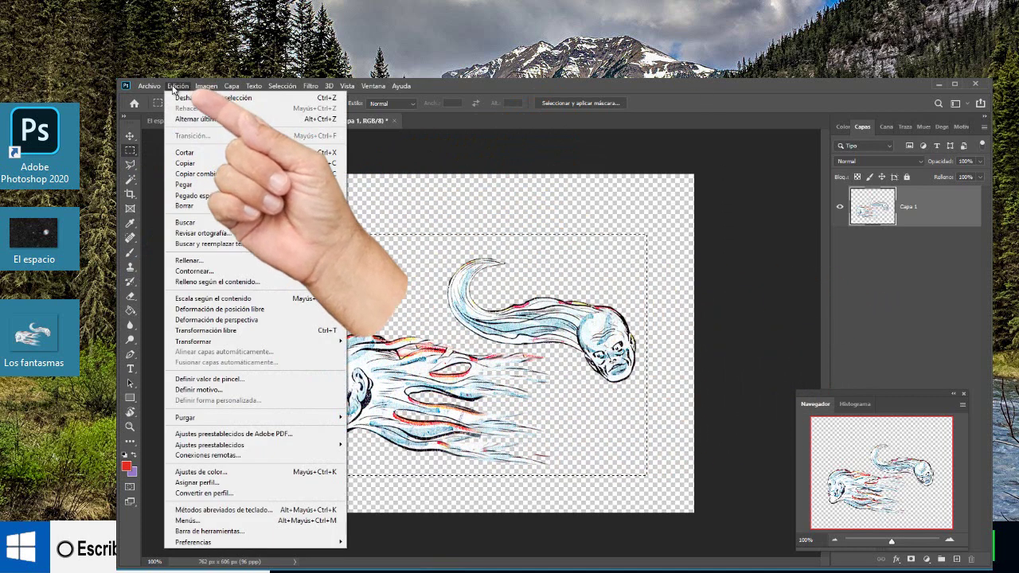
click(193, 164)
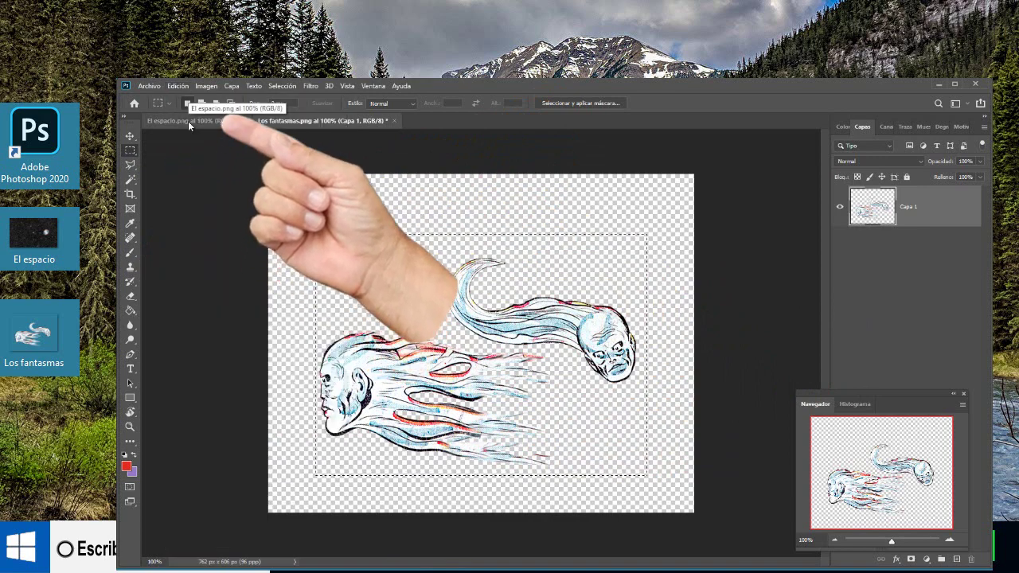
Paste the copied ghosts into El espacio.png as a new layer
click(188, 121)
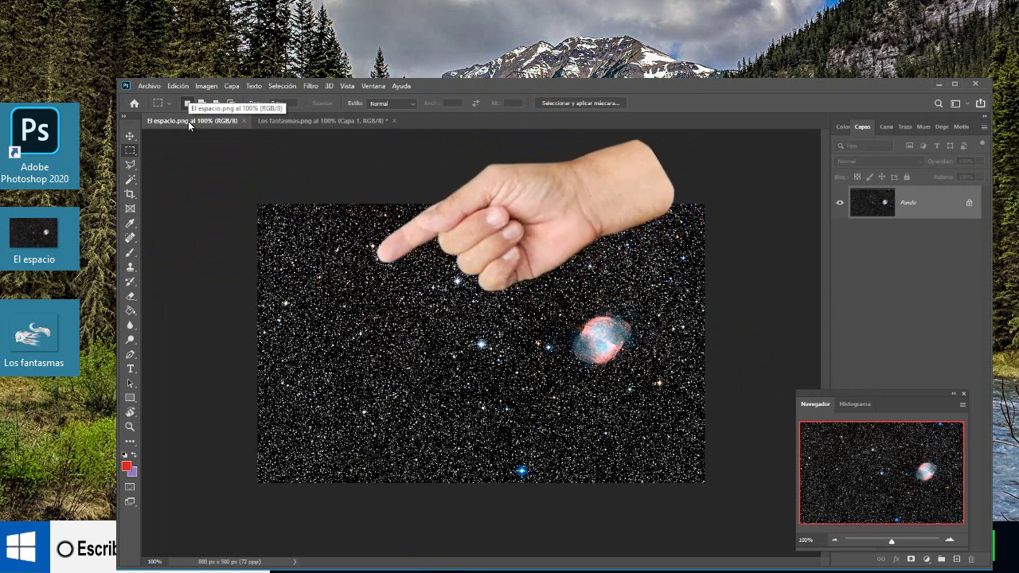
click(179, 86)
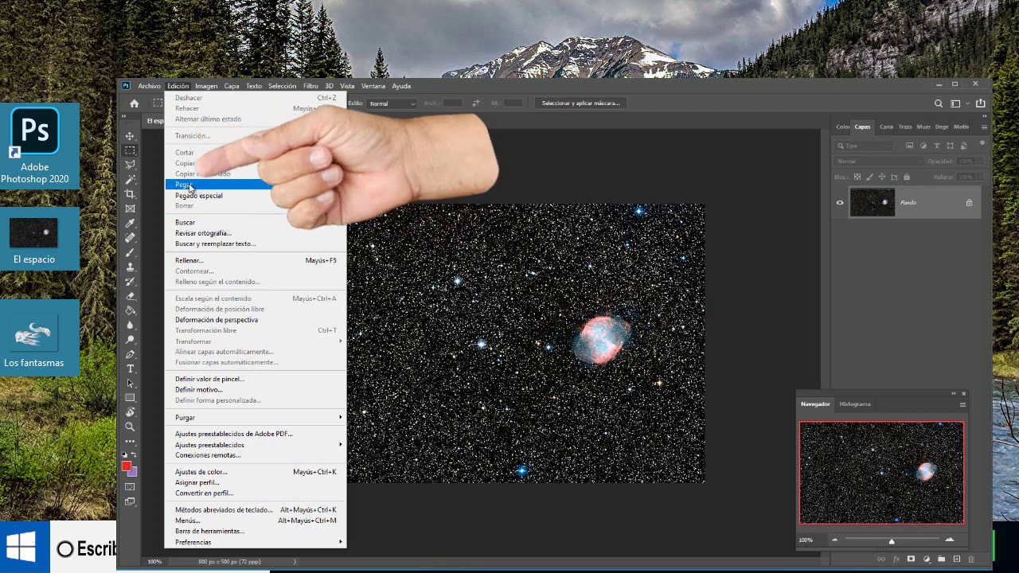
click(190, 185)
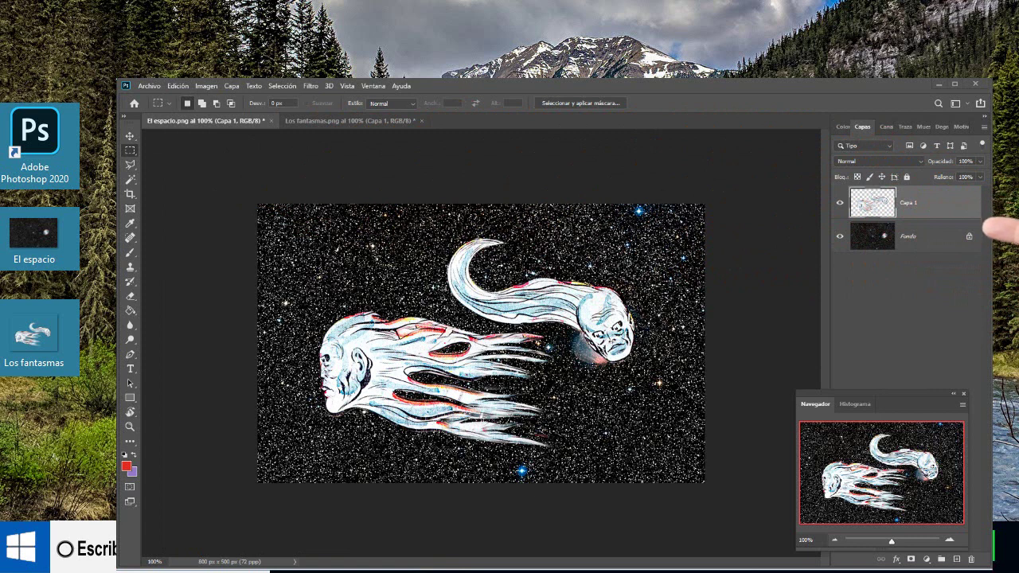
Target the Fondo layer and set up the Pattern Stamp with a 263 px, 0% hardness brush
click(884, 239)
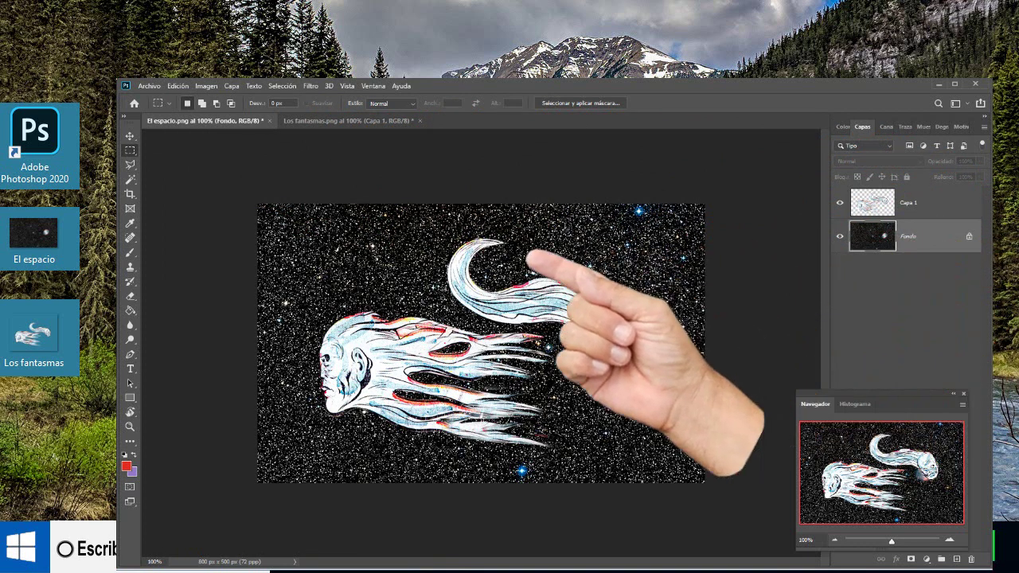
right_click(130, 268)
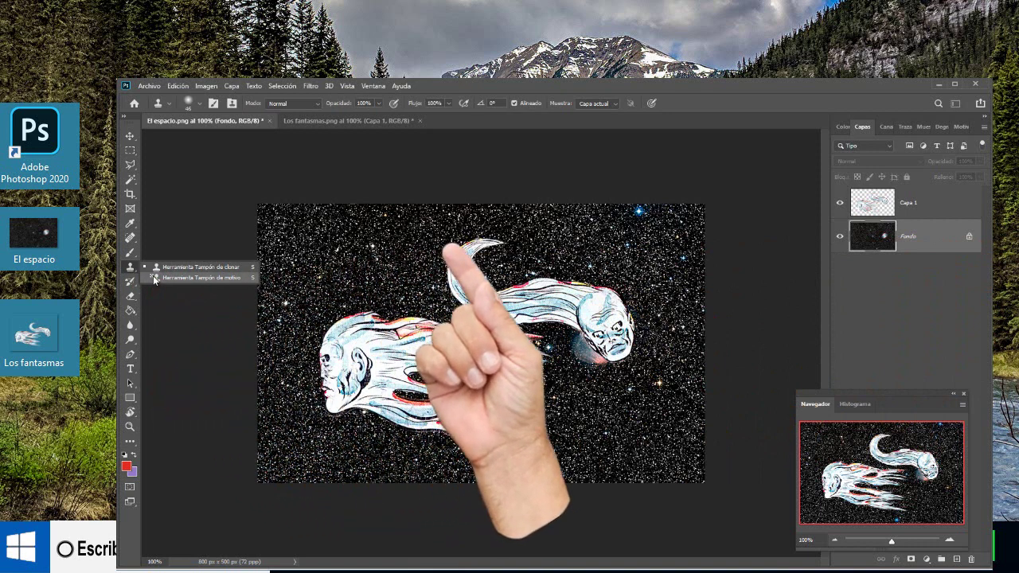
click(154, 277)
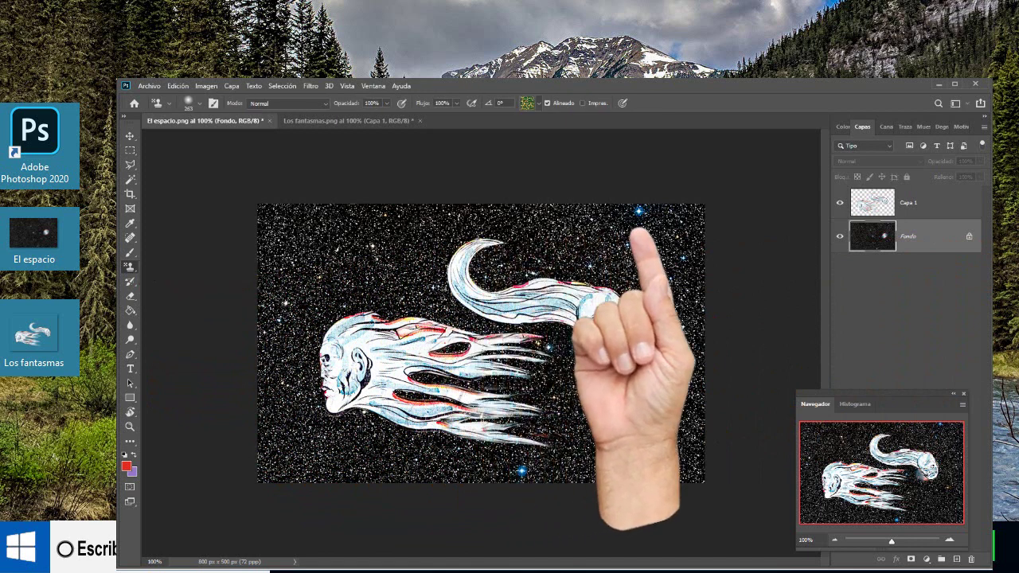
click(200, 104)
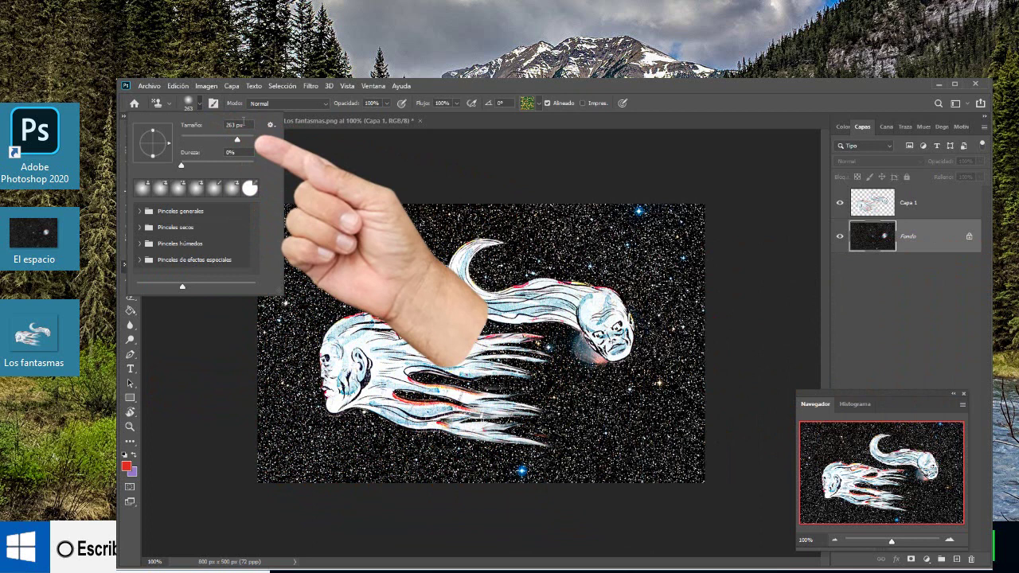
key(Return)
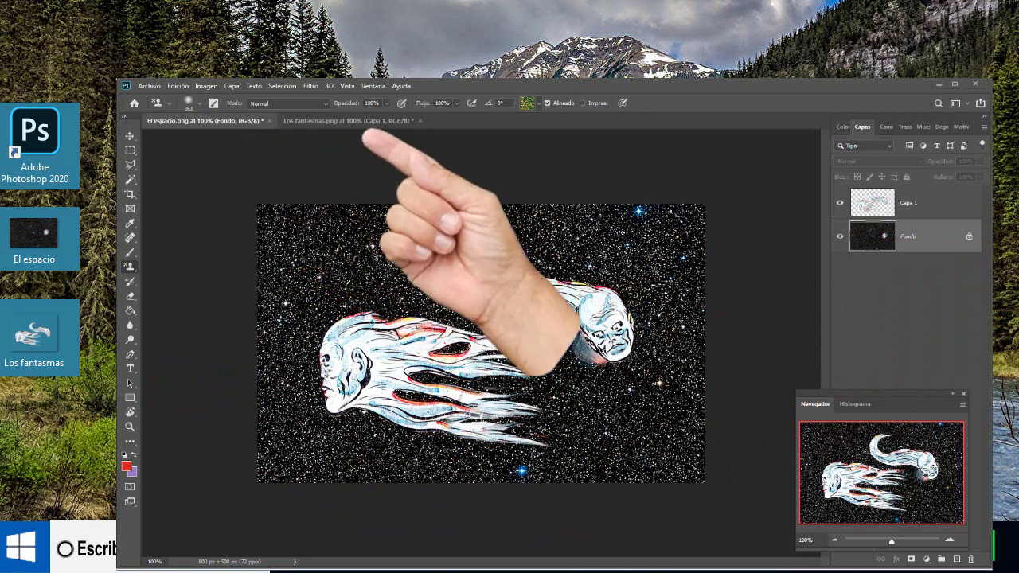
click(539, 103)
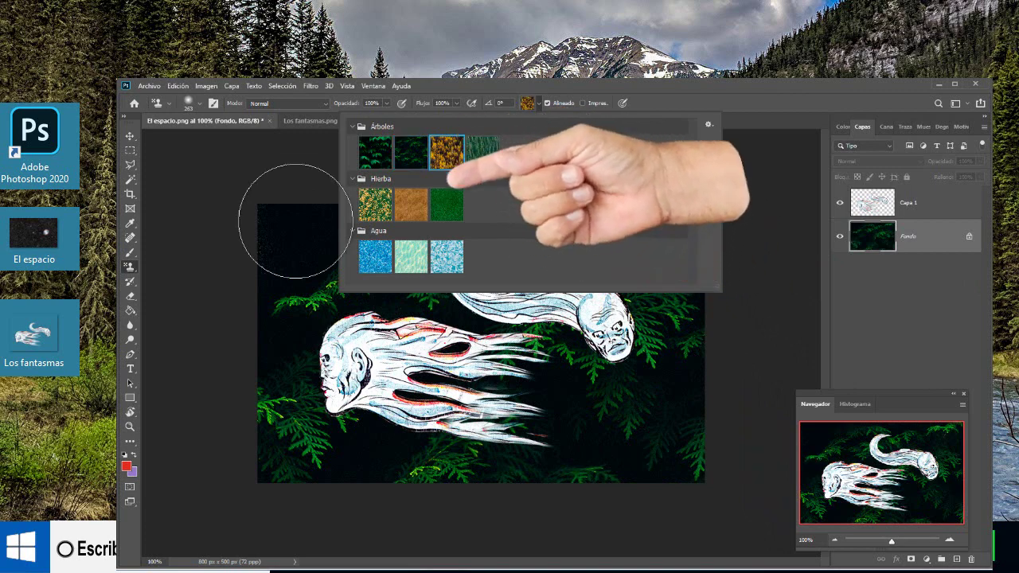
Paint the Fondo layer with the yellow Árboles autumn-tree pattern
click(296, 221)
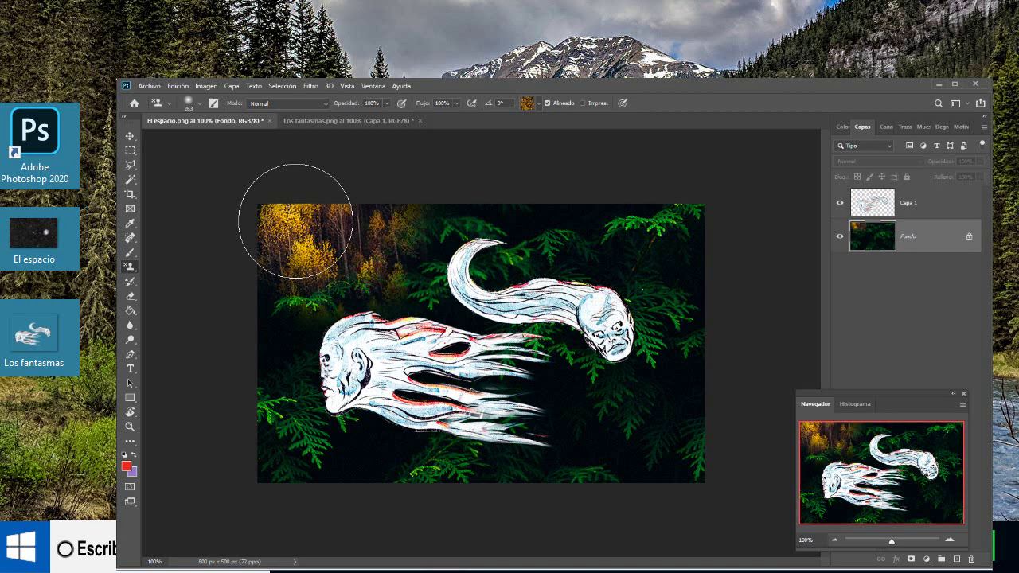
drag(295, 221, 446, 255)
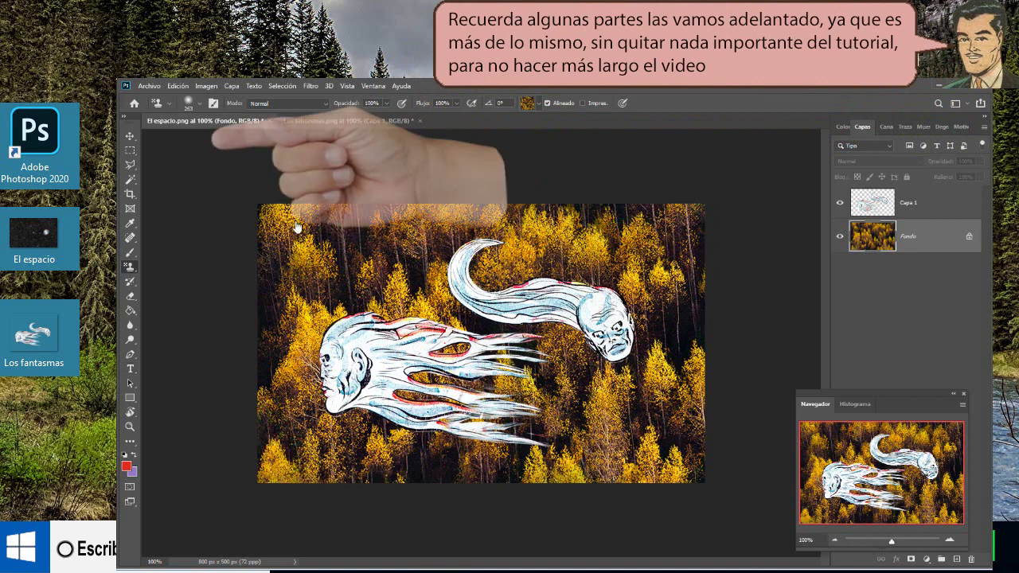
Save the image to the desktop as PNG 'Mi primera imagen editada' with default PNG options
click(149, 85)
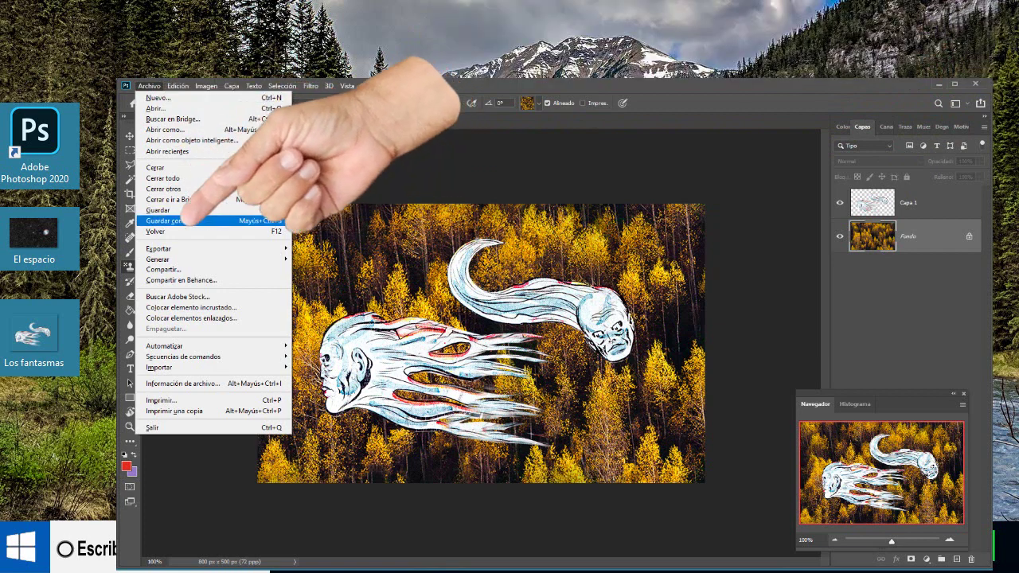
click(288, 221)
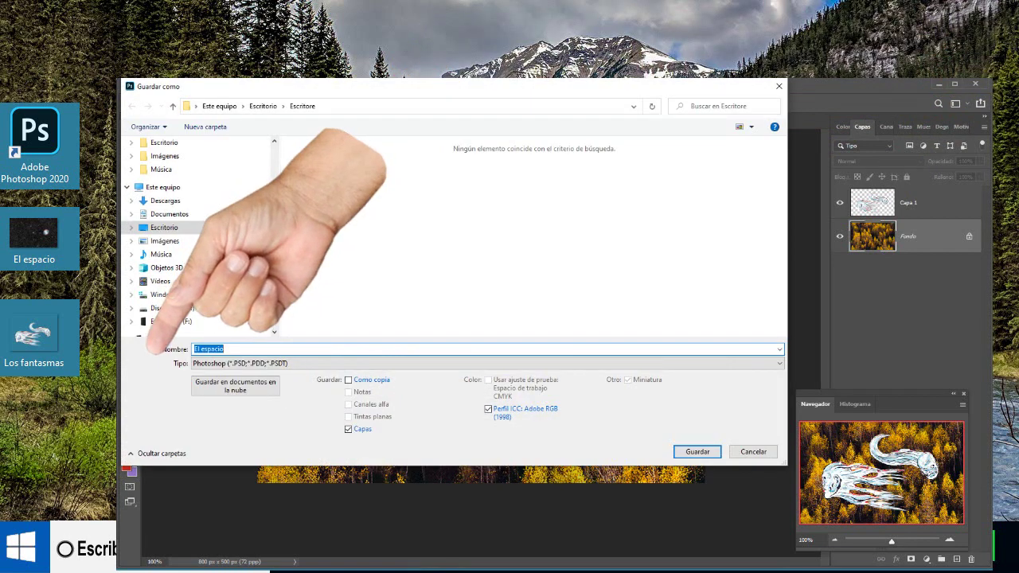
text(Mi primera imagen editada)
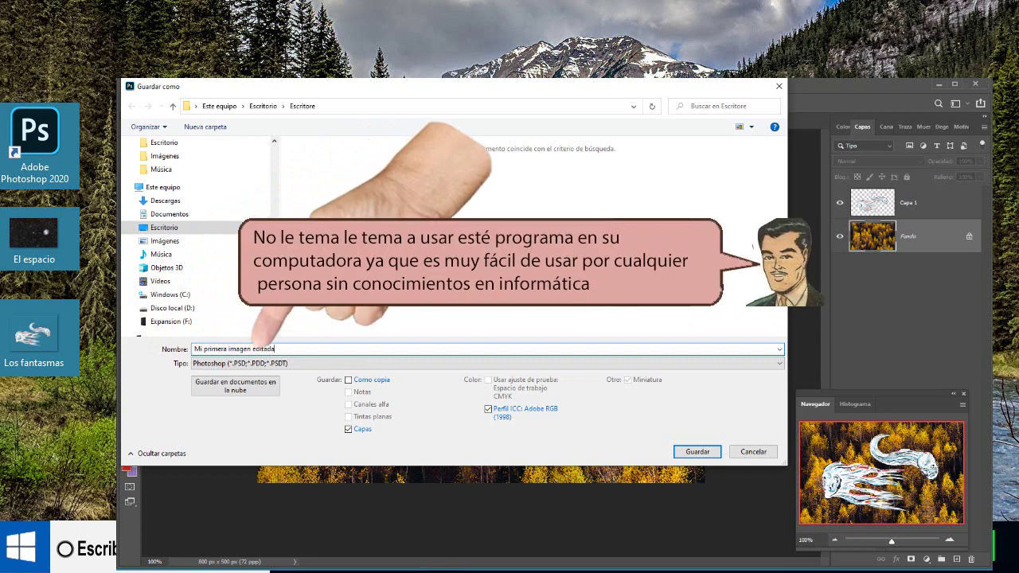
click(486, 363)
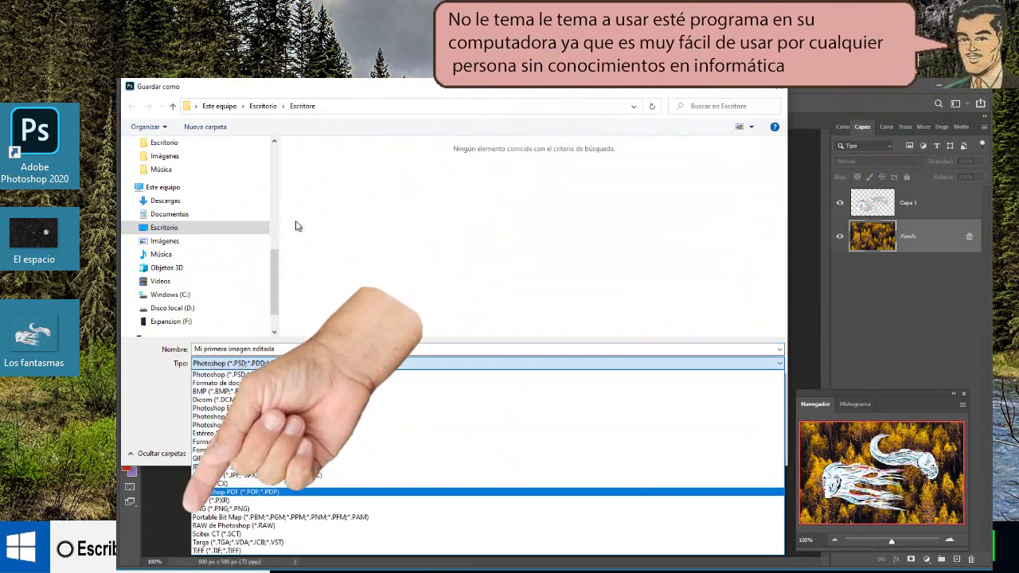
key(Return)
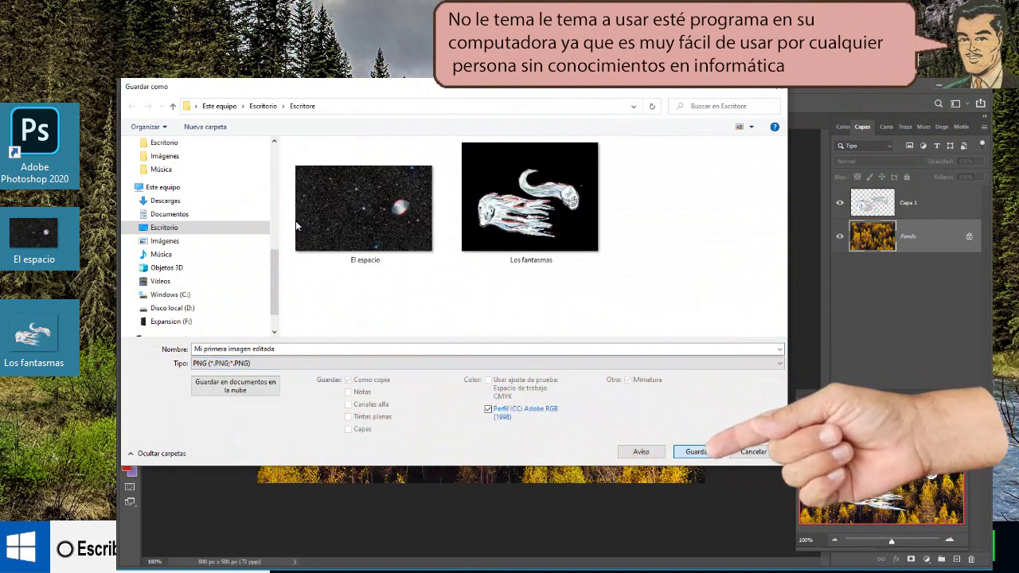
key(Return)
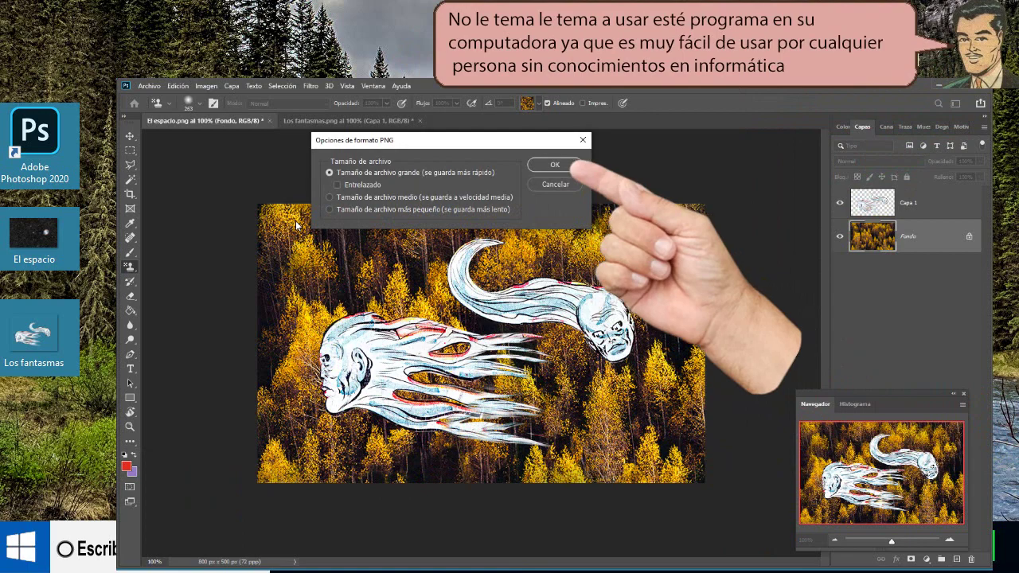
key(Return)
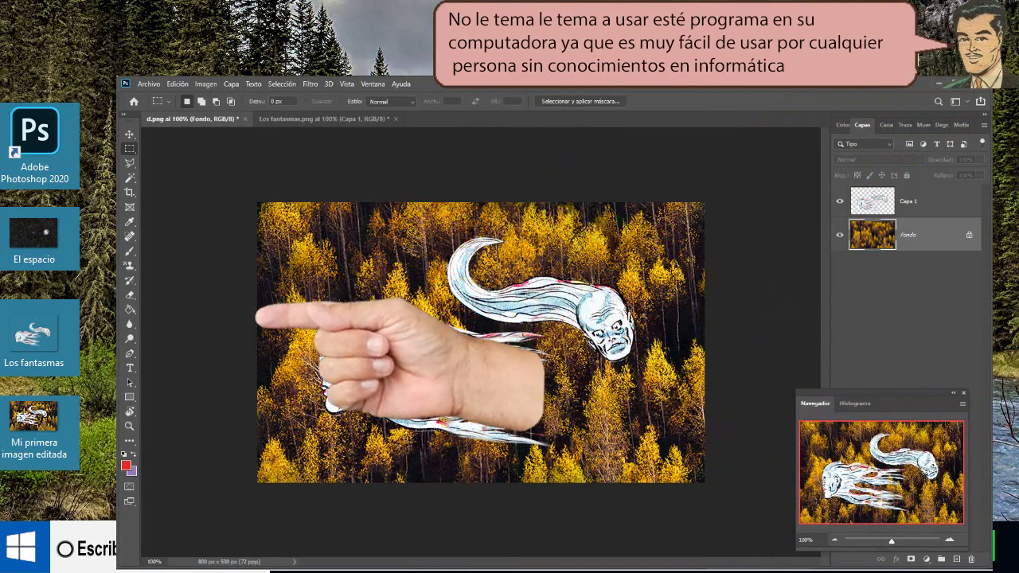